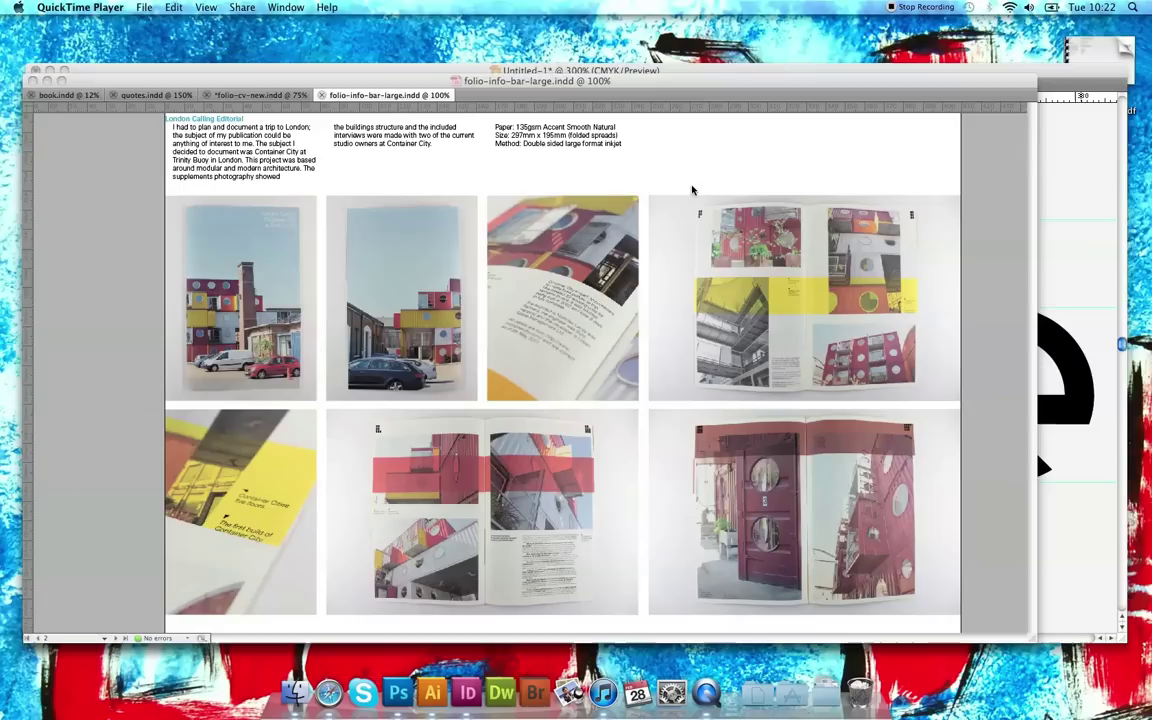
Bring the InDesign window showing folio-info-bar-large.indd in front of QuickTime Player
left_click(702, 170)
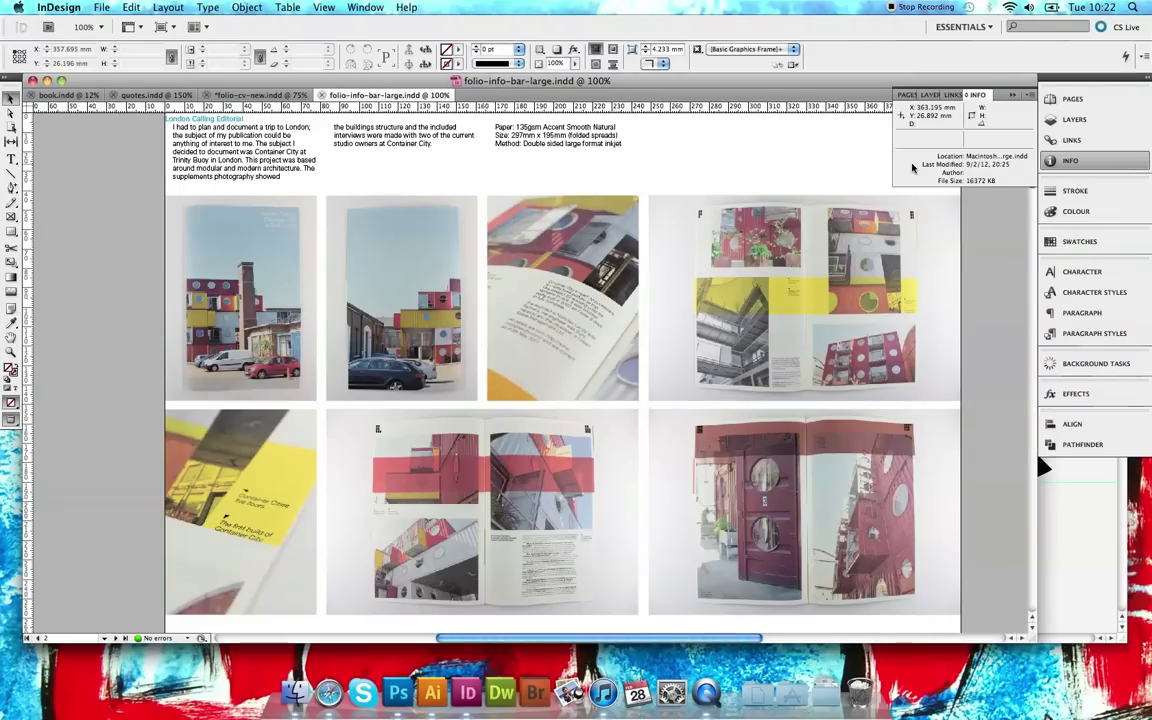
Close folio-info-bar-large.indd with Cmd+W so folio-cv-new.indd is displayed
left_click(851, 228)
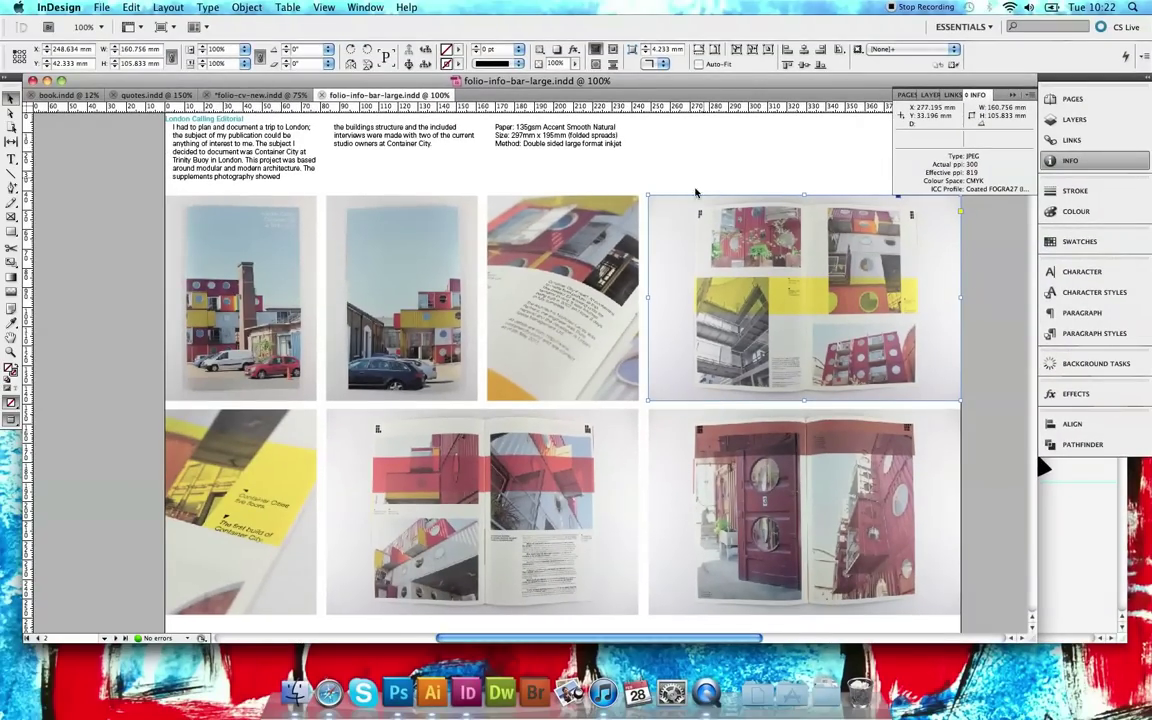
left_click(773, 175)
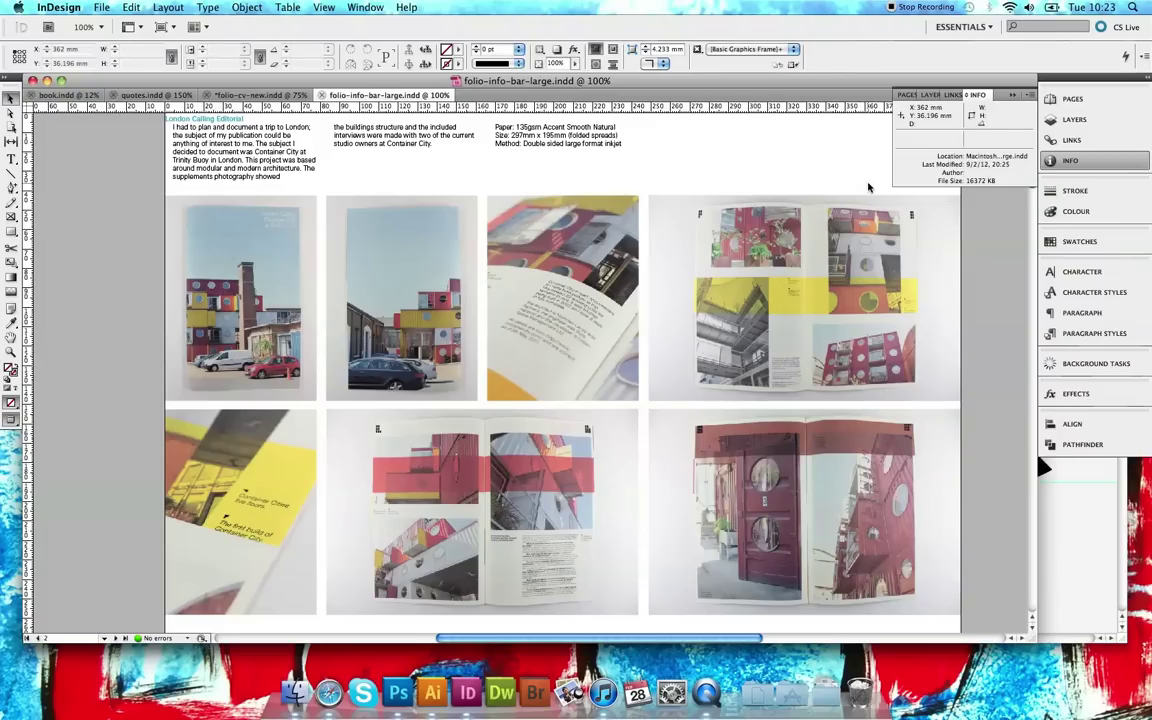
key("super+w")
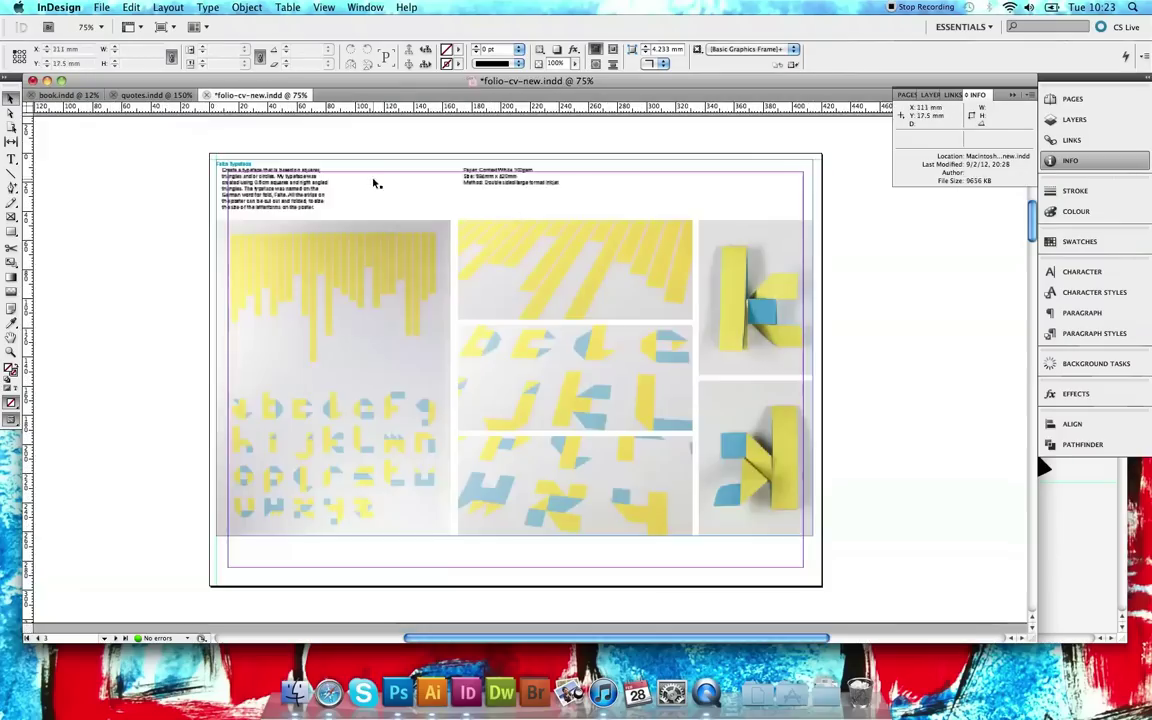
left_click(780, 290)
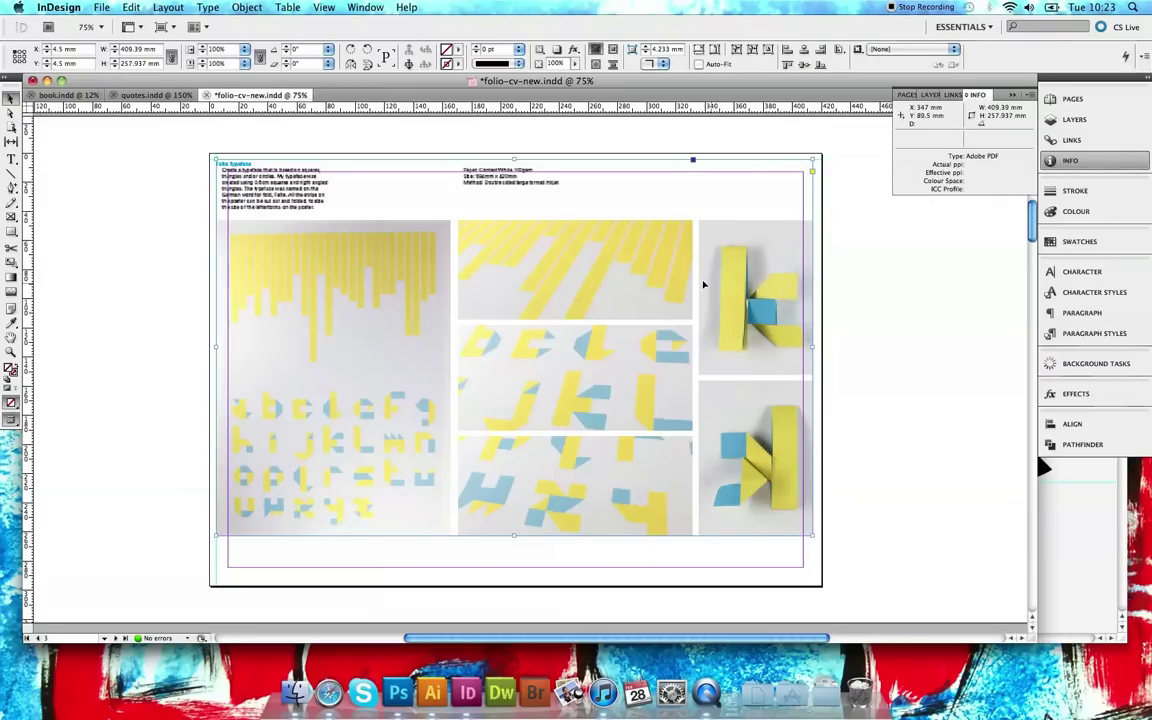
left_click_drag(613, 205, 623, 215)
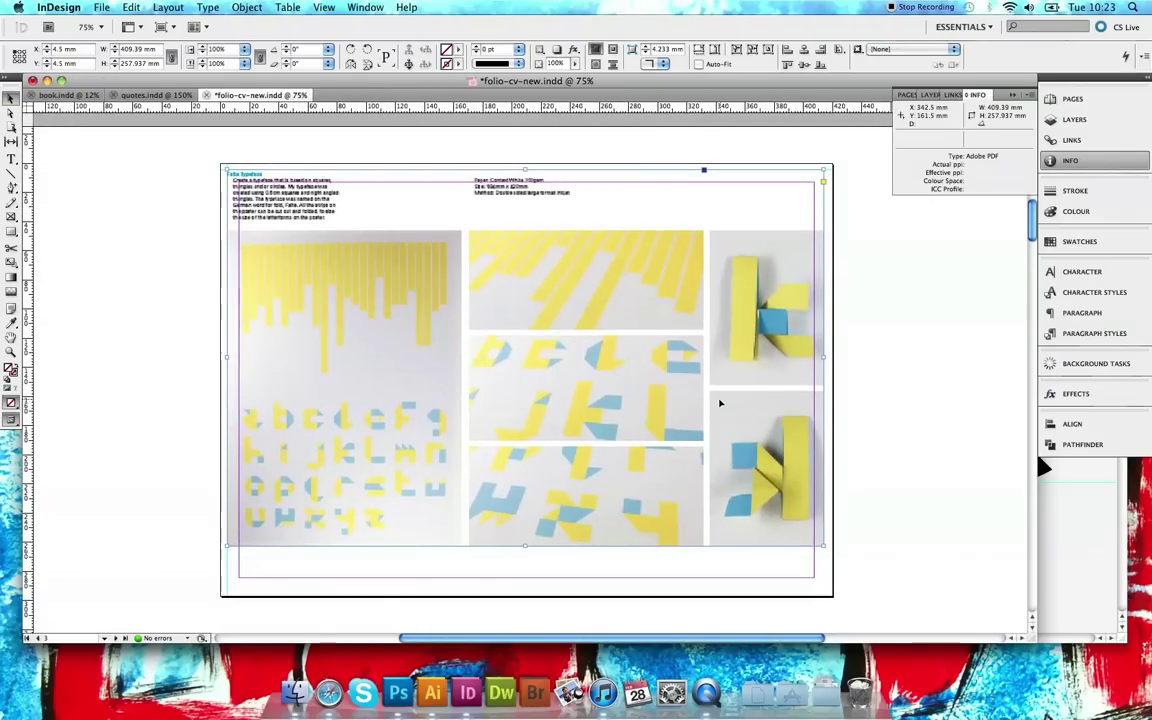
left_click(805, 152)
left_click_drag(681, 198, 707, 175)
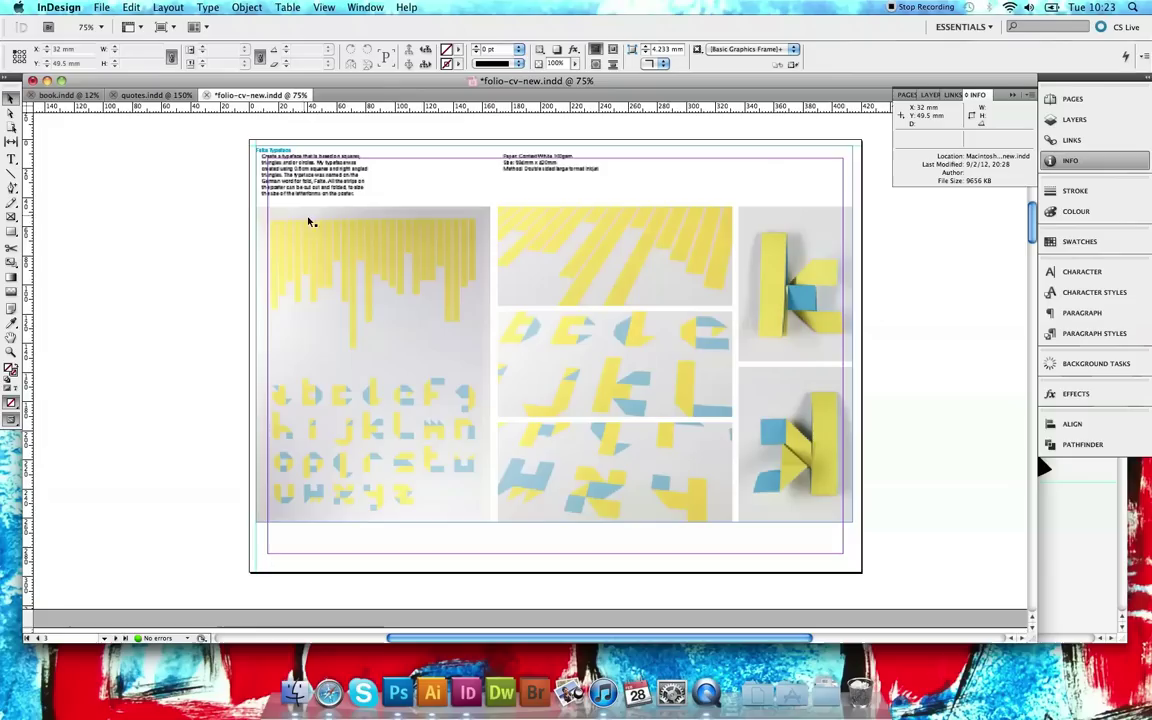
Export as Adobe PDF (Interactive) named my-portfolio.pdf on the Desktop, replacing the existing file
left_click(99, 7)
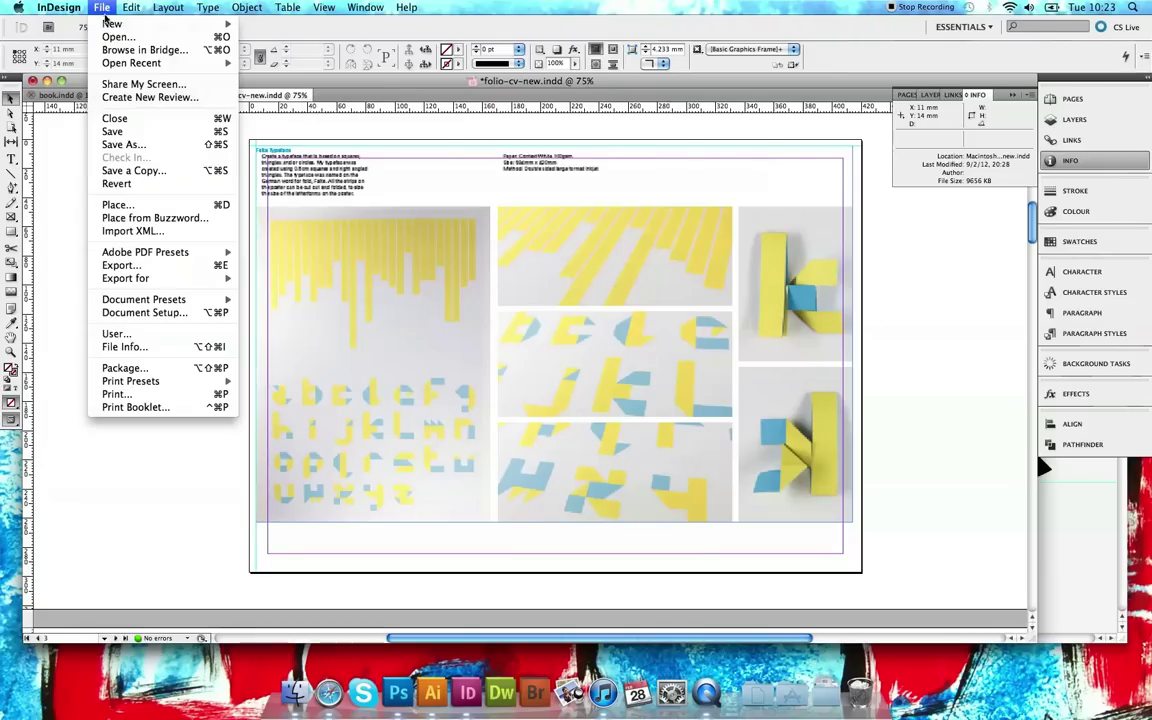
mouse_move(145, 257)
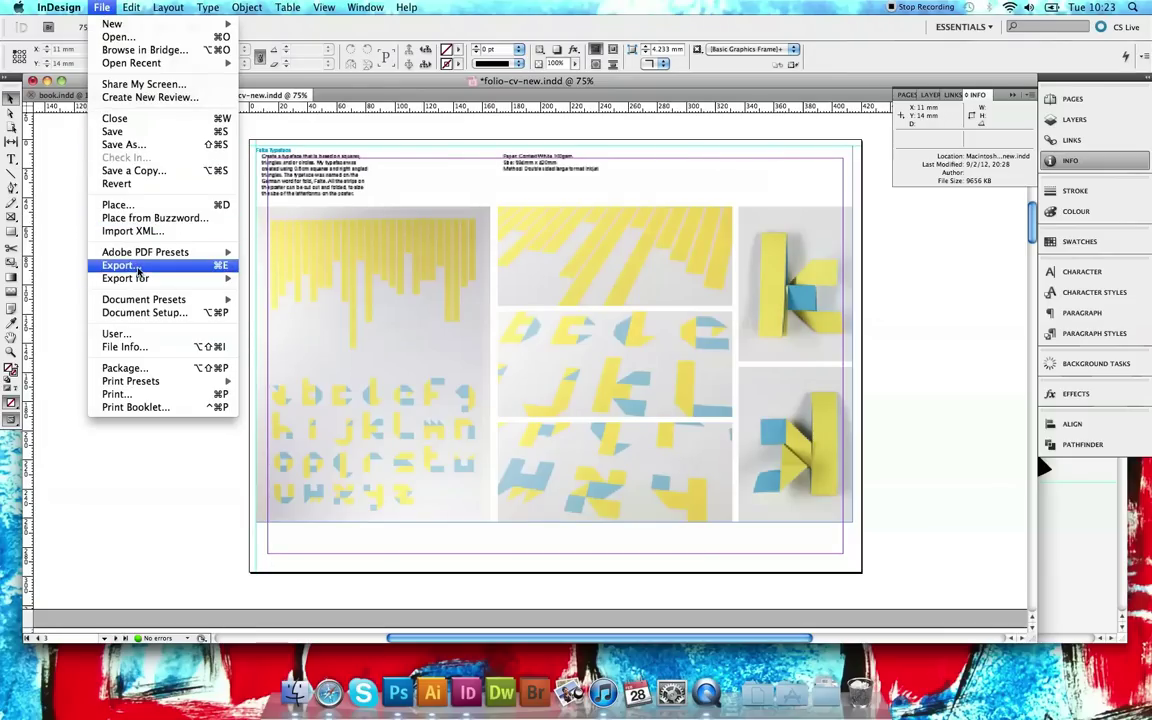
left_click(121, 265)
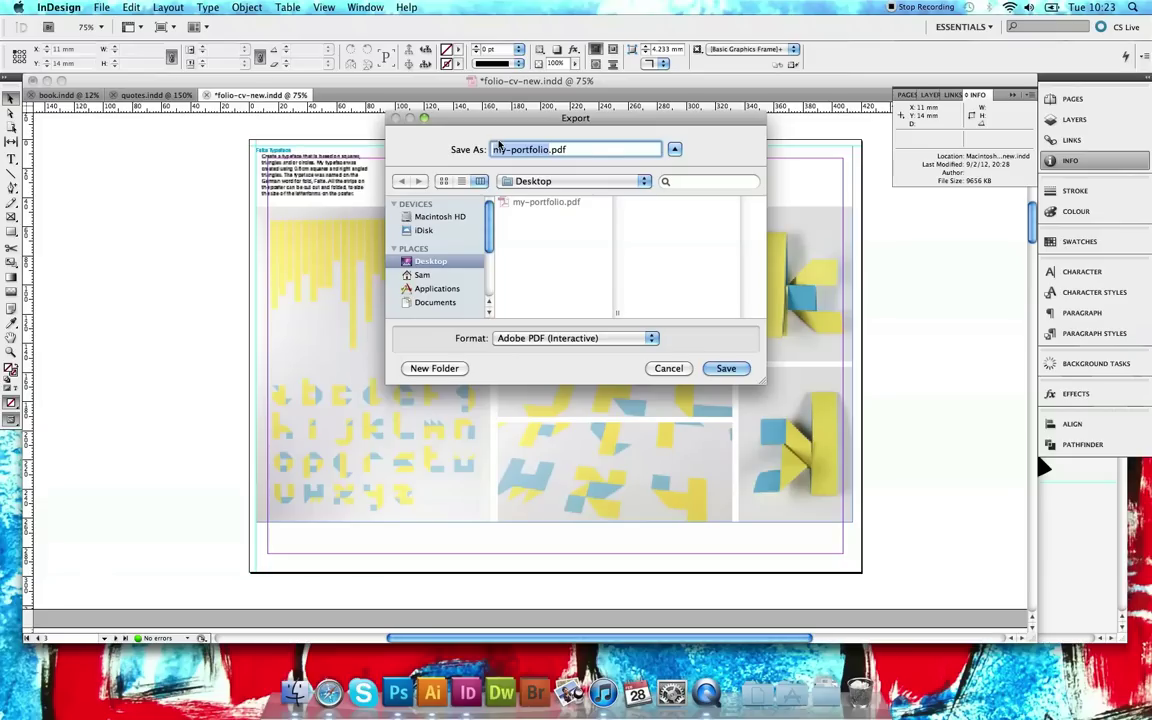
left_click(545, 149)
triple_click(545, 149)
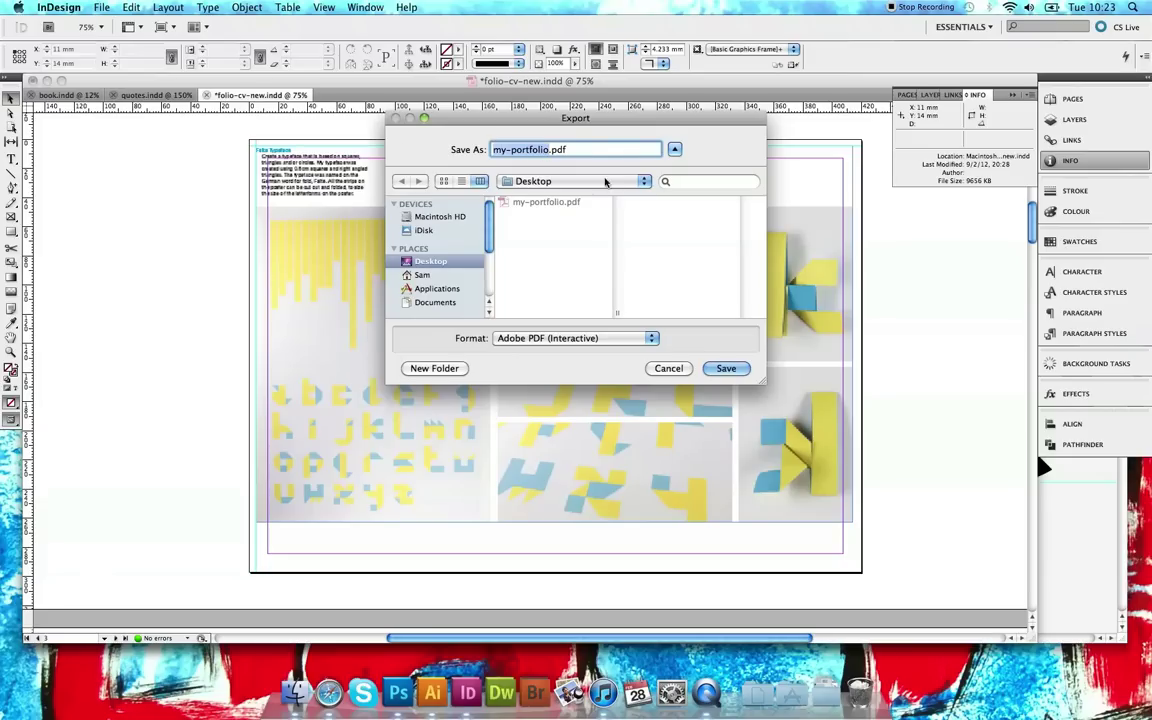
left_click(526, 342)
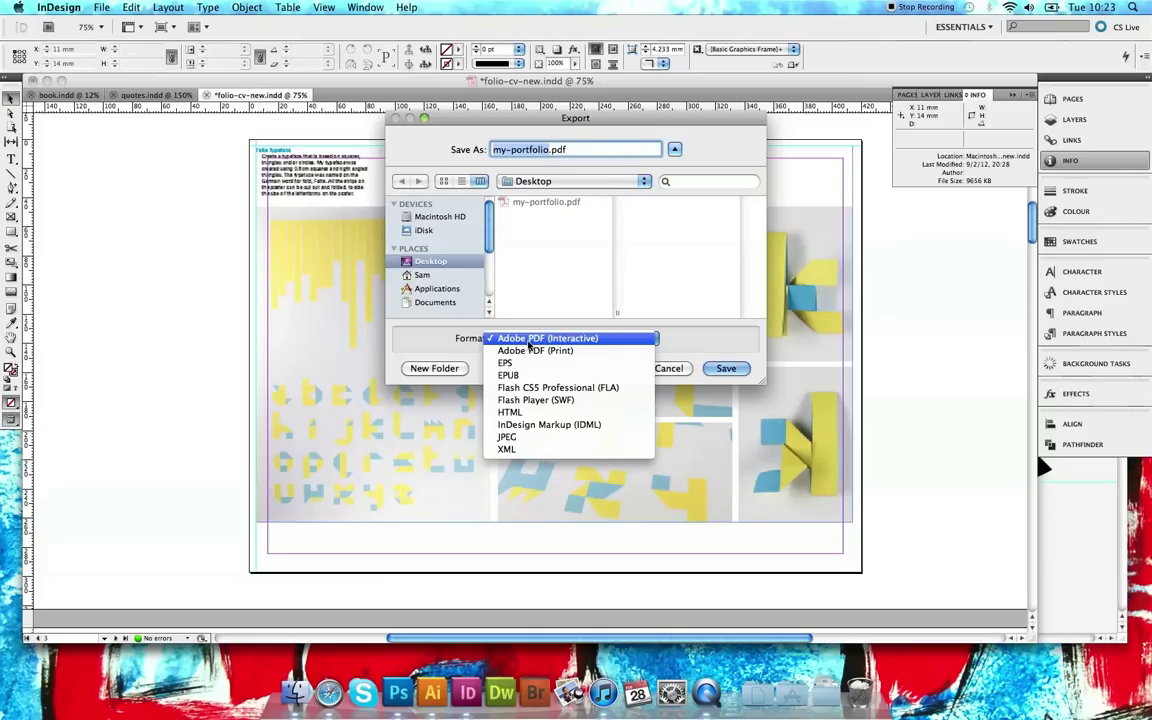
left_click(664, 339)
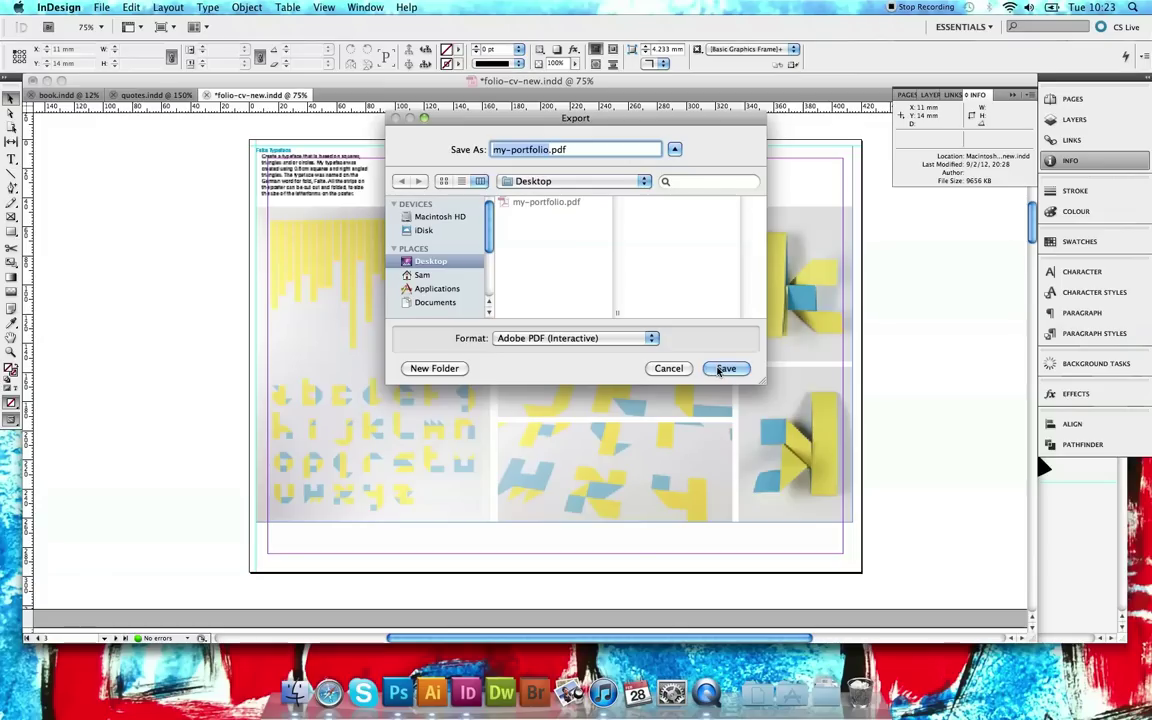
left_click(719, 370)
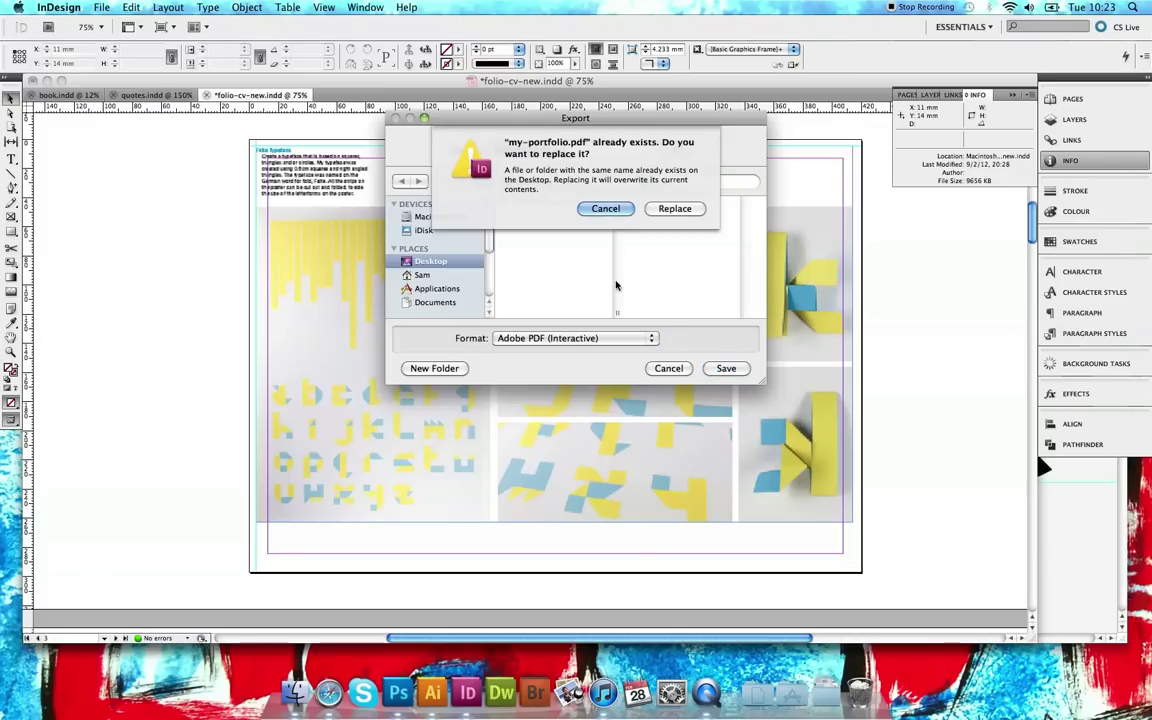
left_click(663, 209)
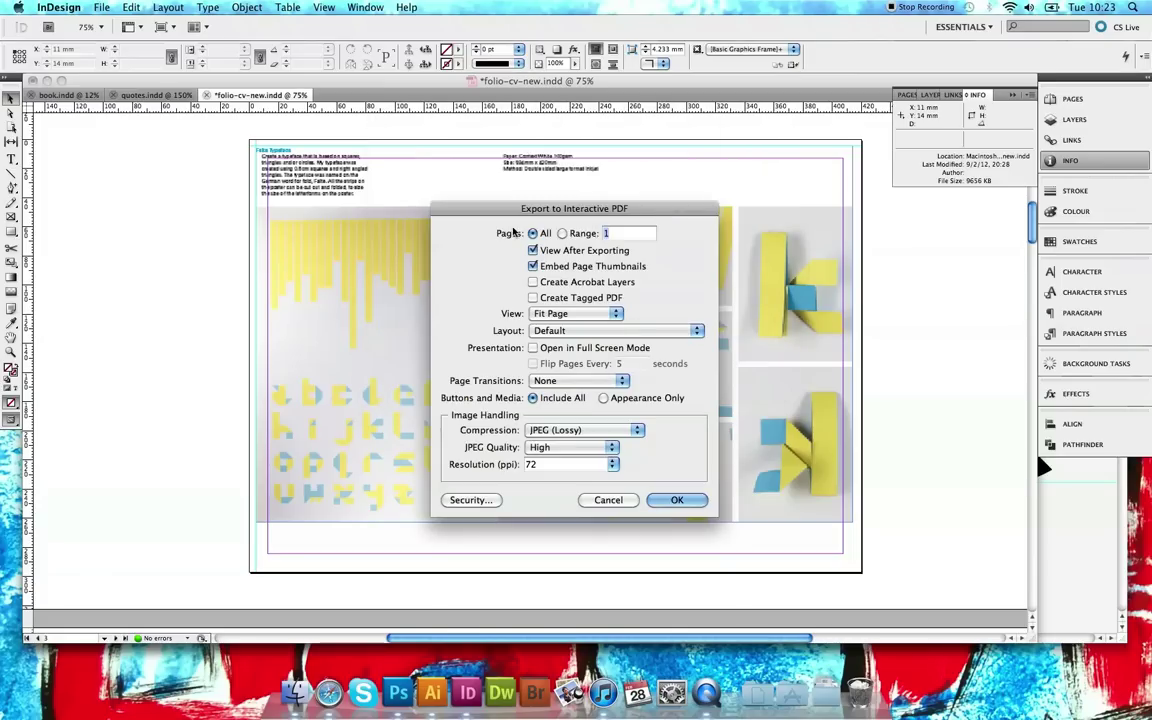
Turn off opening the PDF after export and set JPEG (Lossy) compression at High quality
left_click(534, 251)
left_click(556, 430)
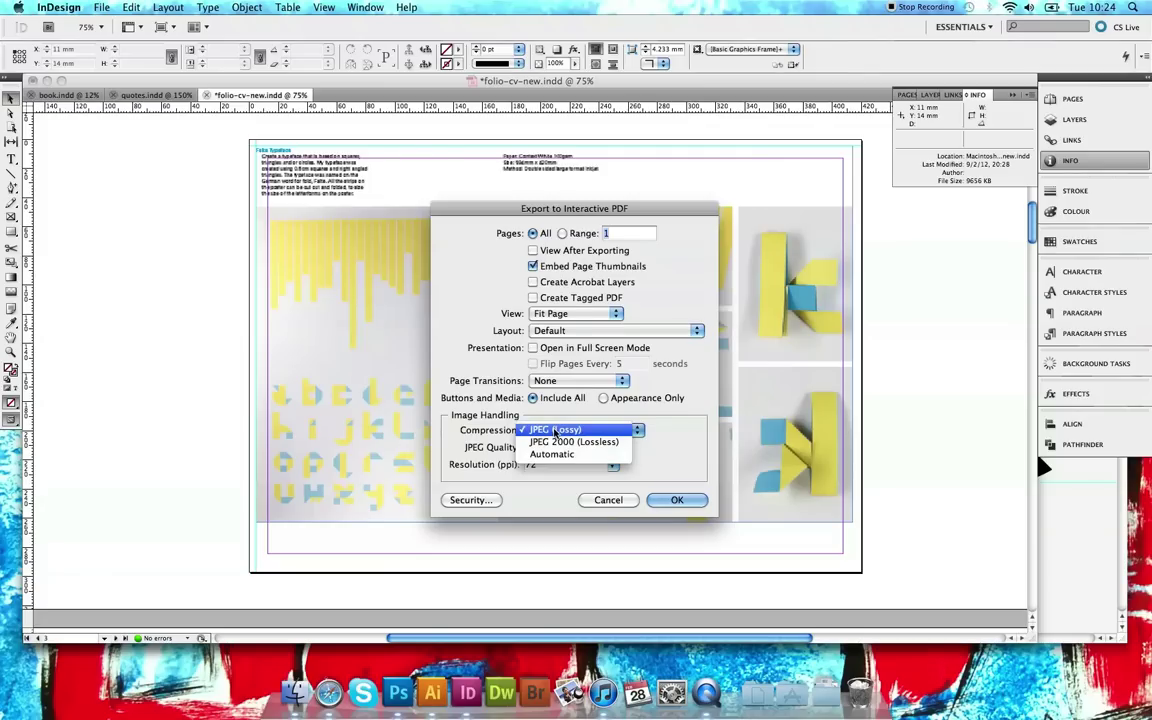
left_click(556, 430)
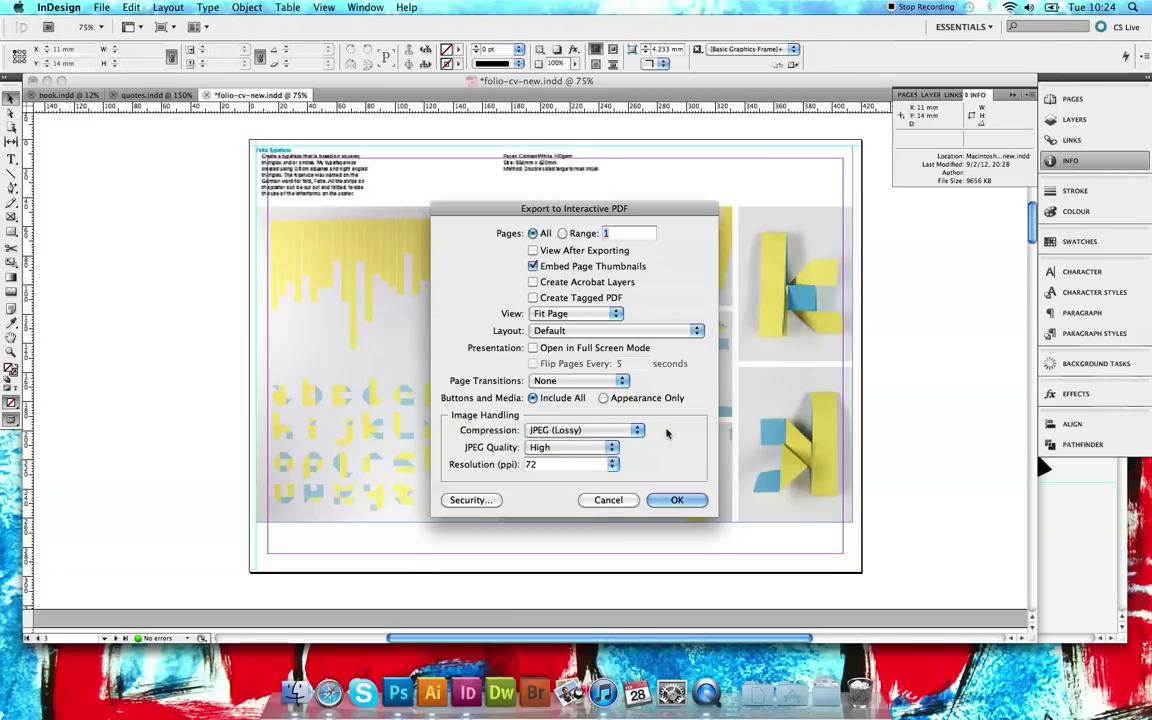
left_click(614, 449)
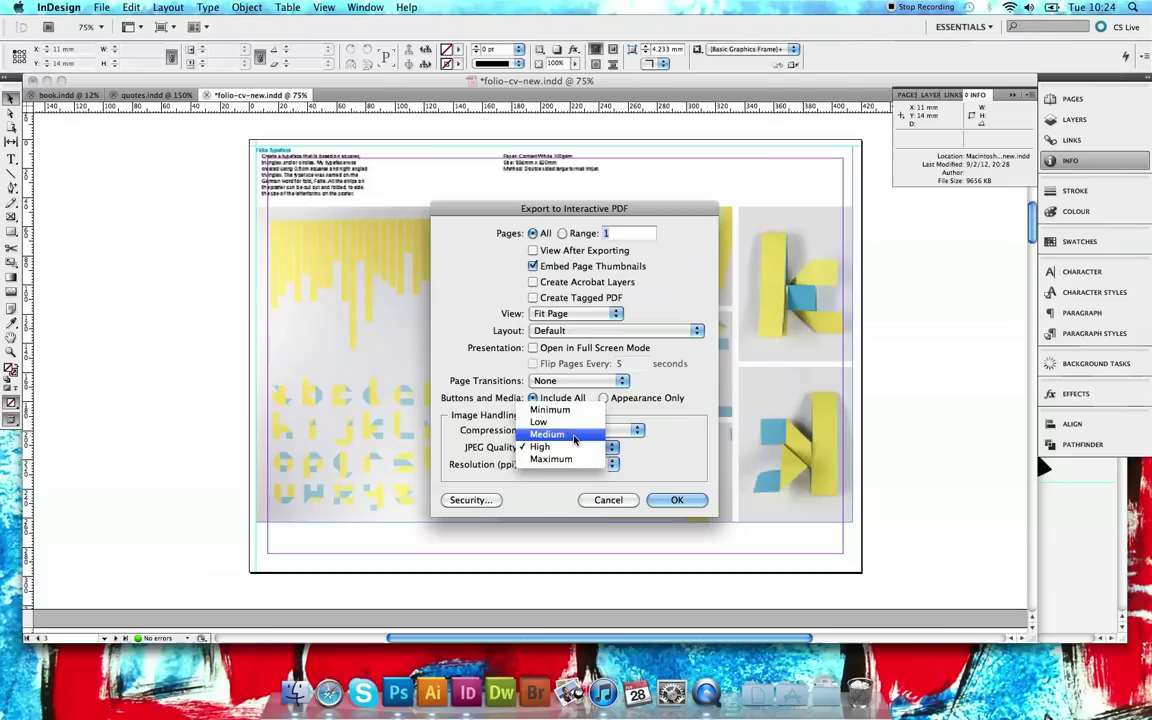
left_click(575, 447)
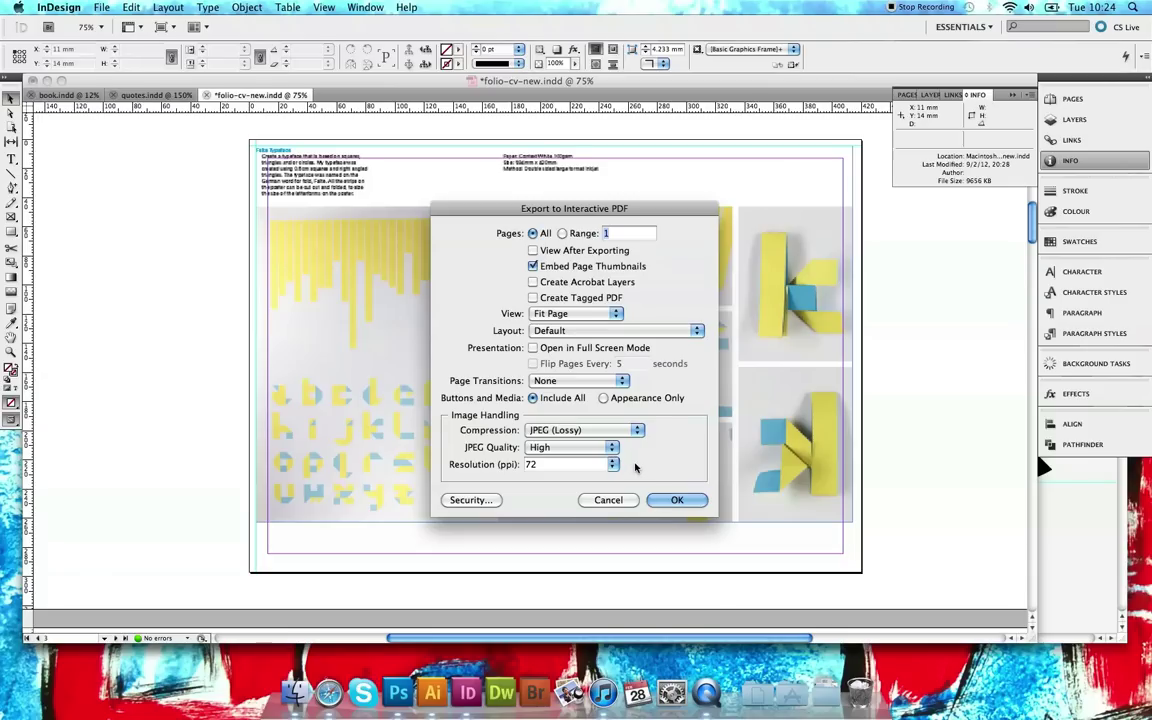
Keep image resolution at 72 ppi and confirm the export of my-portfolio.pdf
left_click(612, 465)
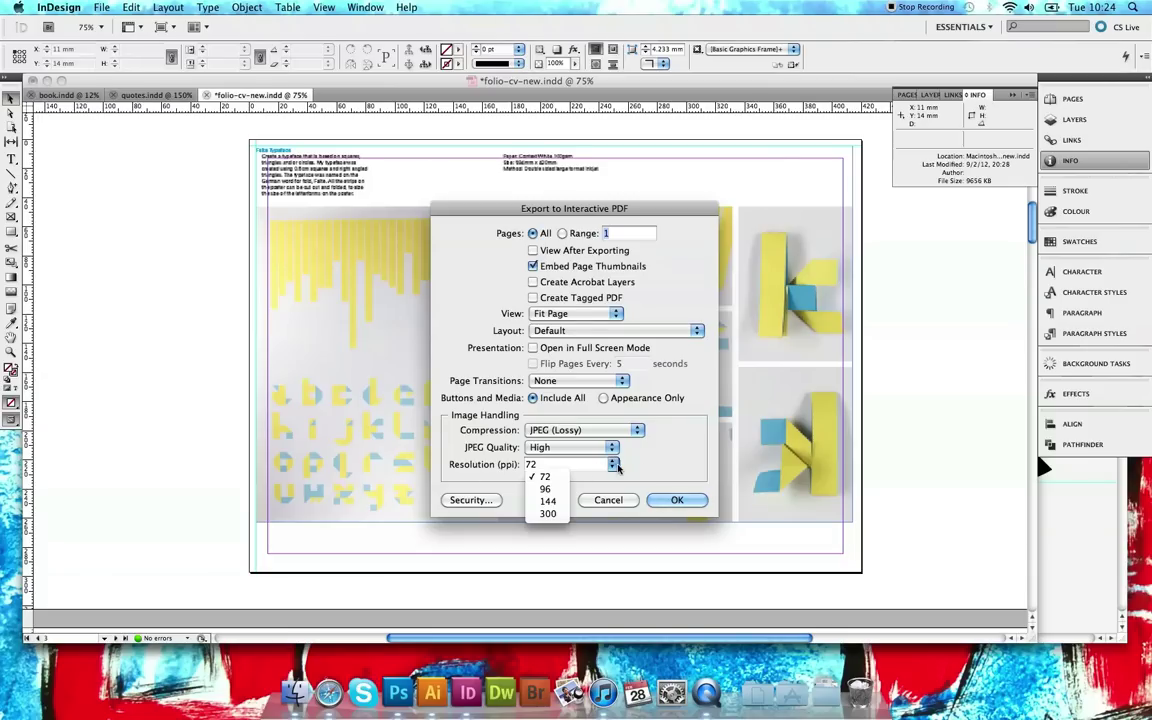
left_click(557, 482)
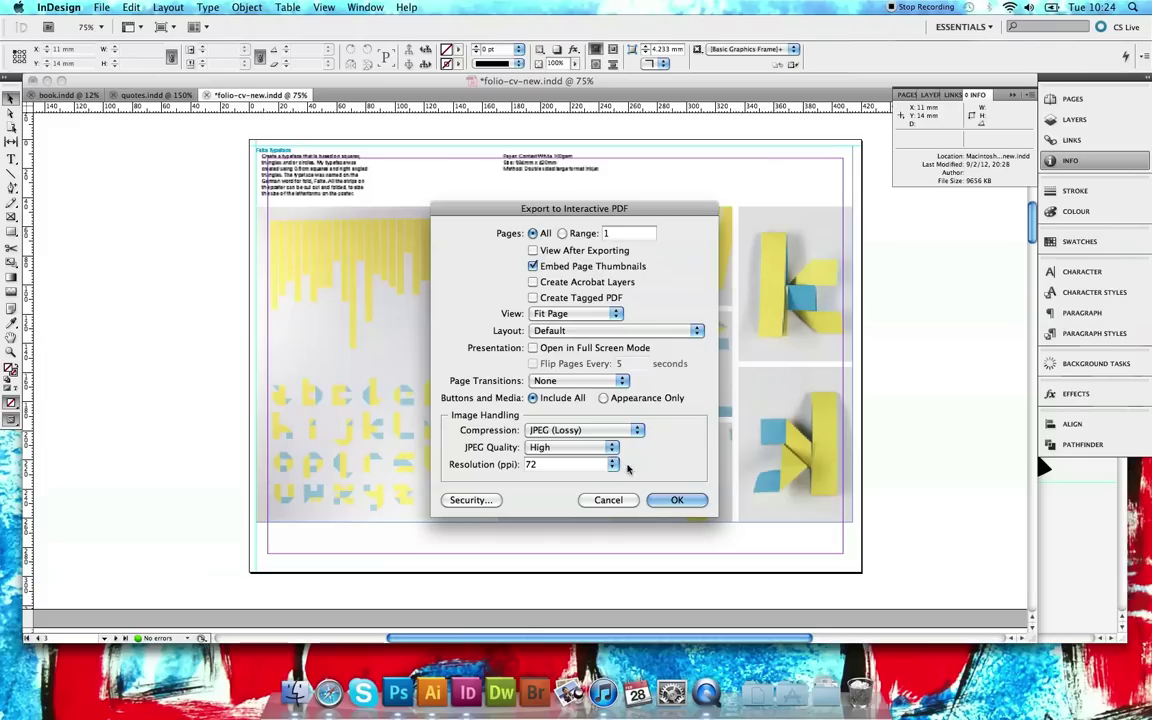
left_click(677, 500)
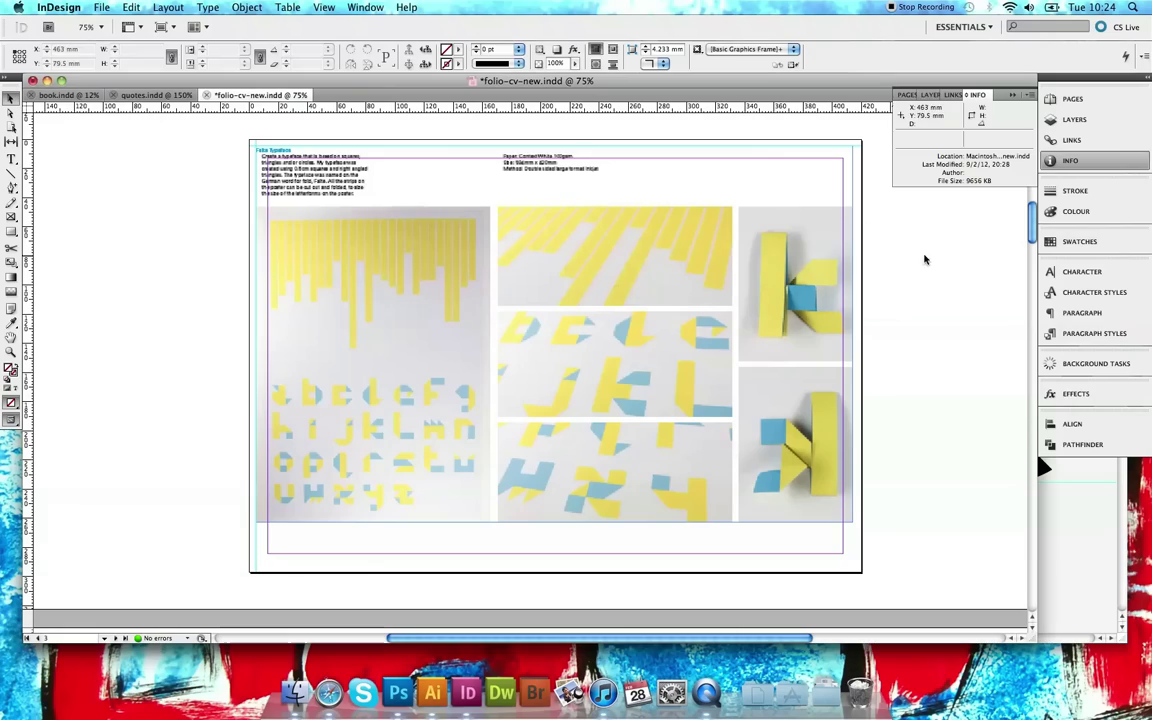
Reveal the desktop and drag my-portfolio.pdf to the middle of the screen
key("F9")
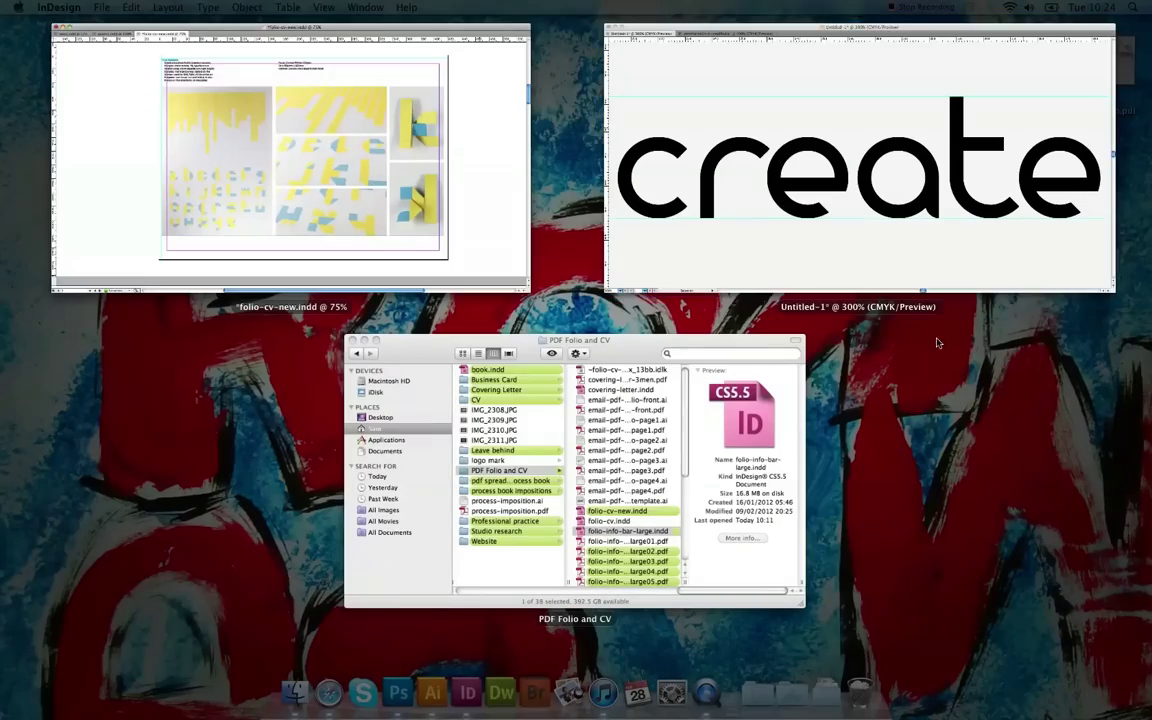
key("F9")
key("F11")
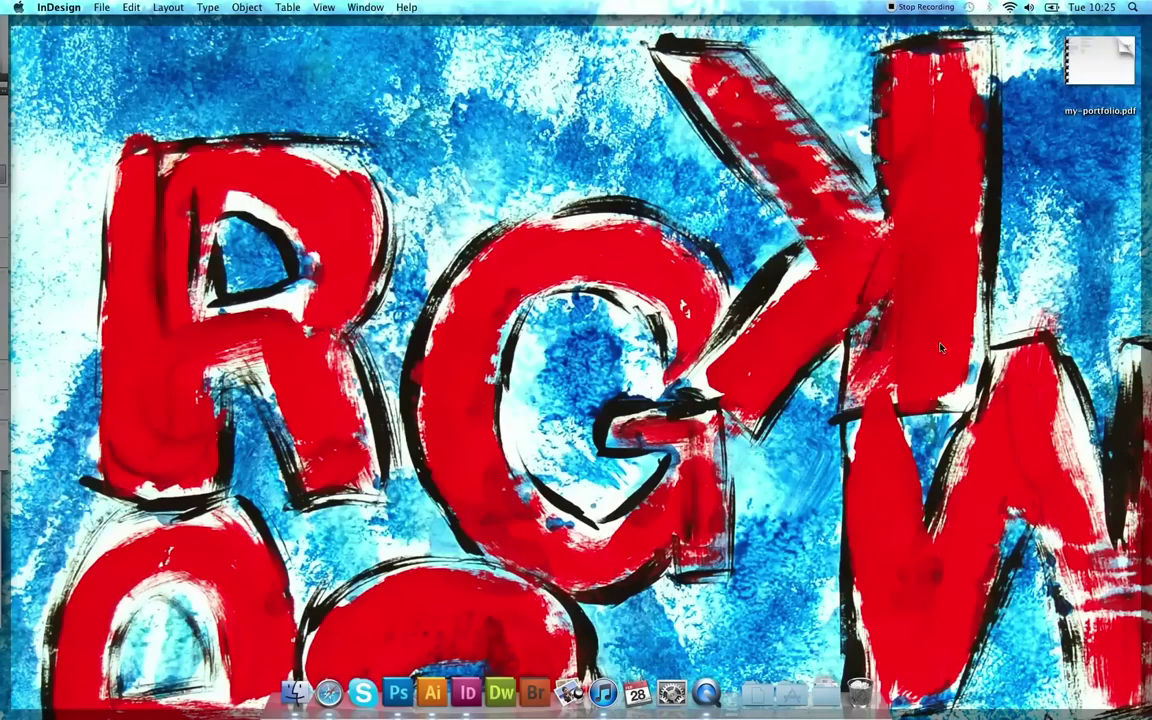
left_click(1102, 62)
left_click_drag(1102, 62, 511, 348)
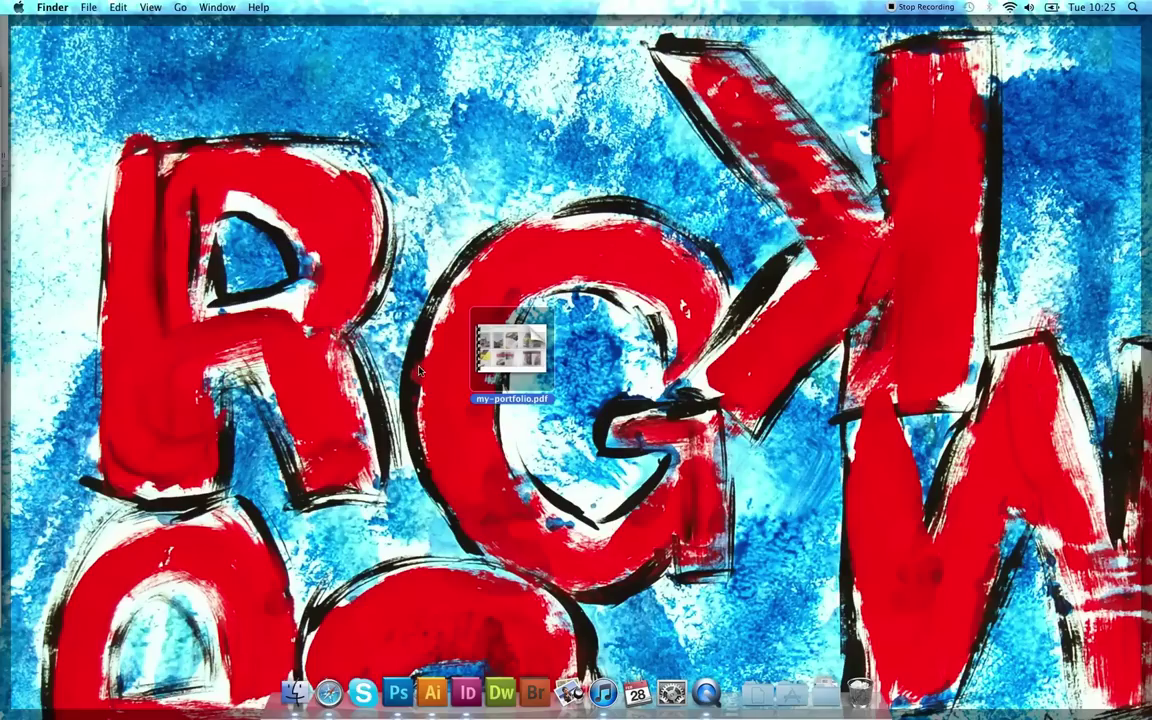
Open Get Info for my-portfolio.pdf and check its 1.8 MB file size
right_click(532, 342)
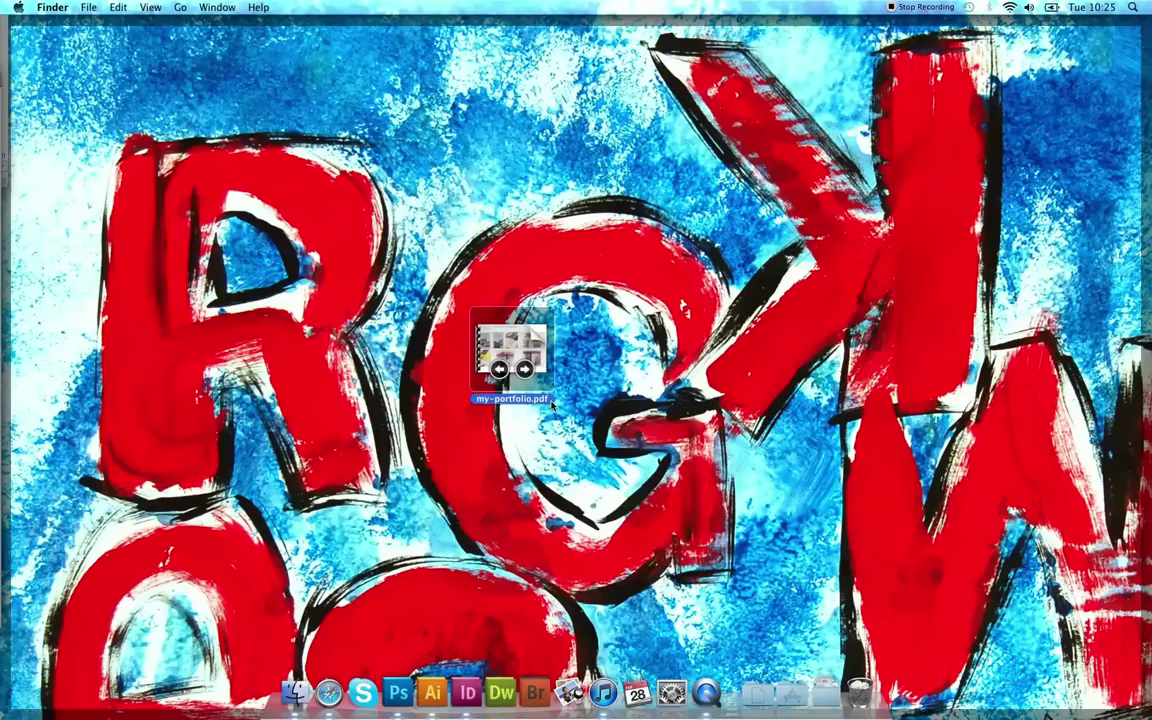
key("super+i")
left_click_drag(60, 28, 490, 120)
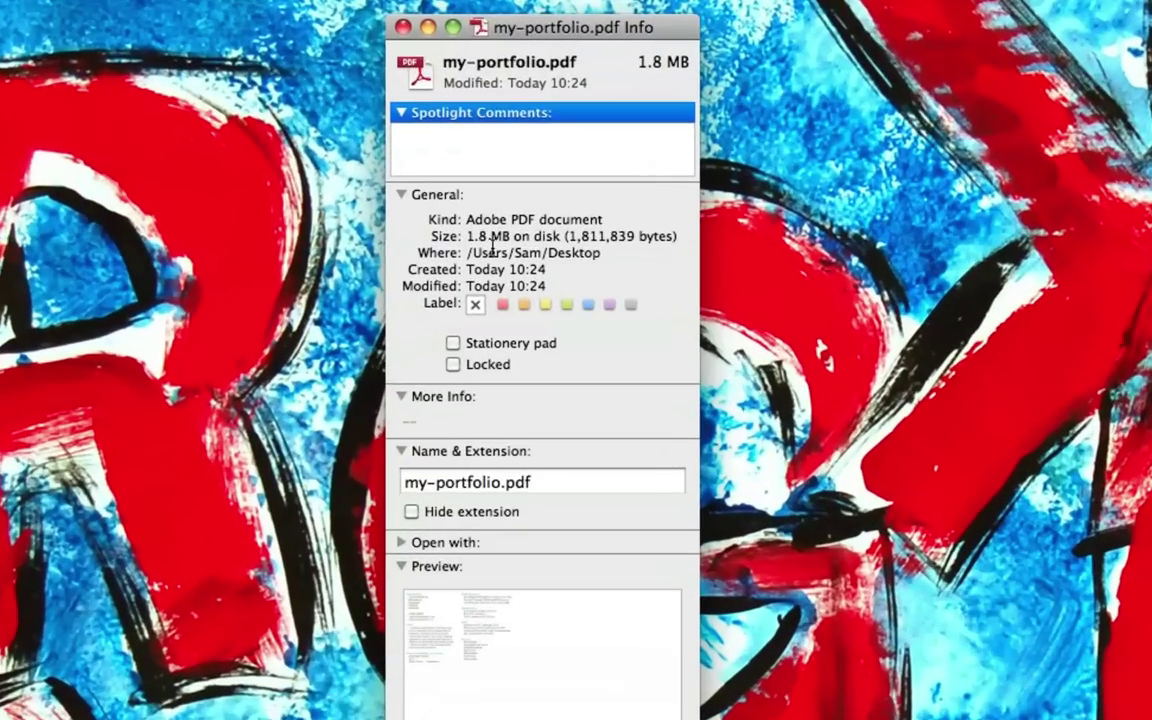
left_click_drag(470, 237, 570, 237)
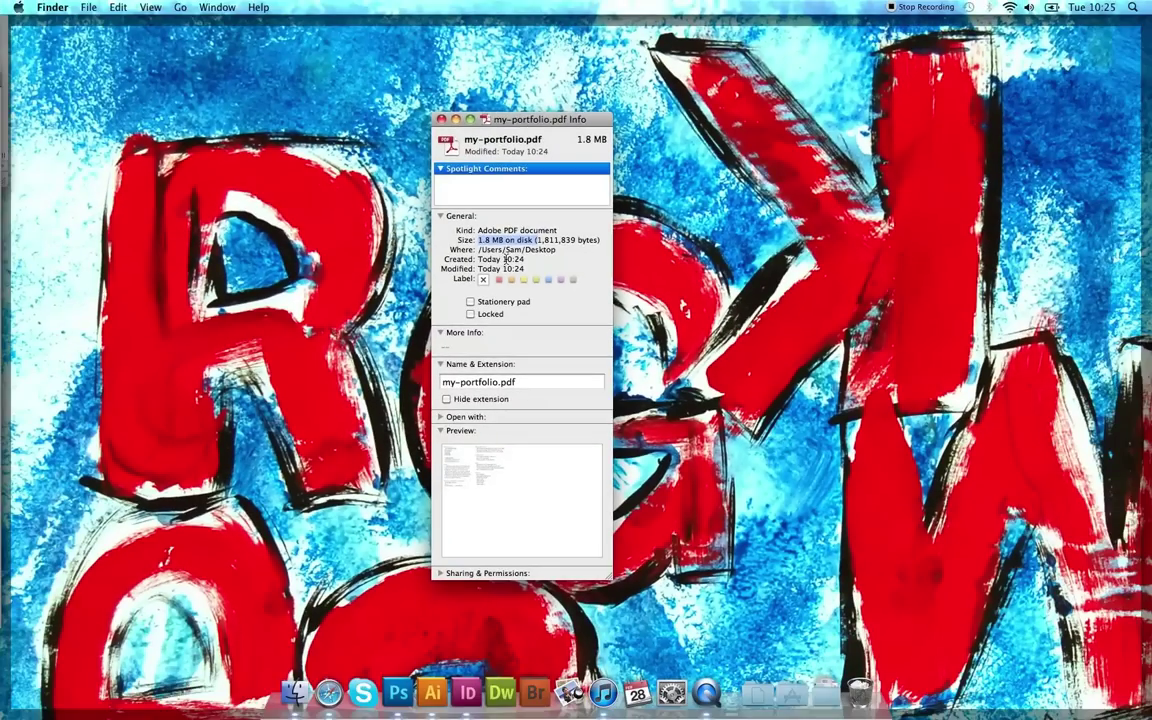
Close the Info window, move the Finder window aside, and return to folio-cv-new.indd in InDesign
key("super+w")
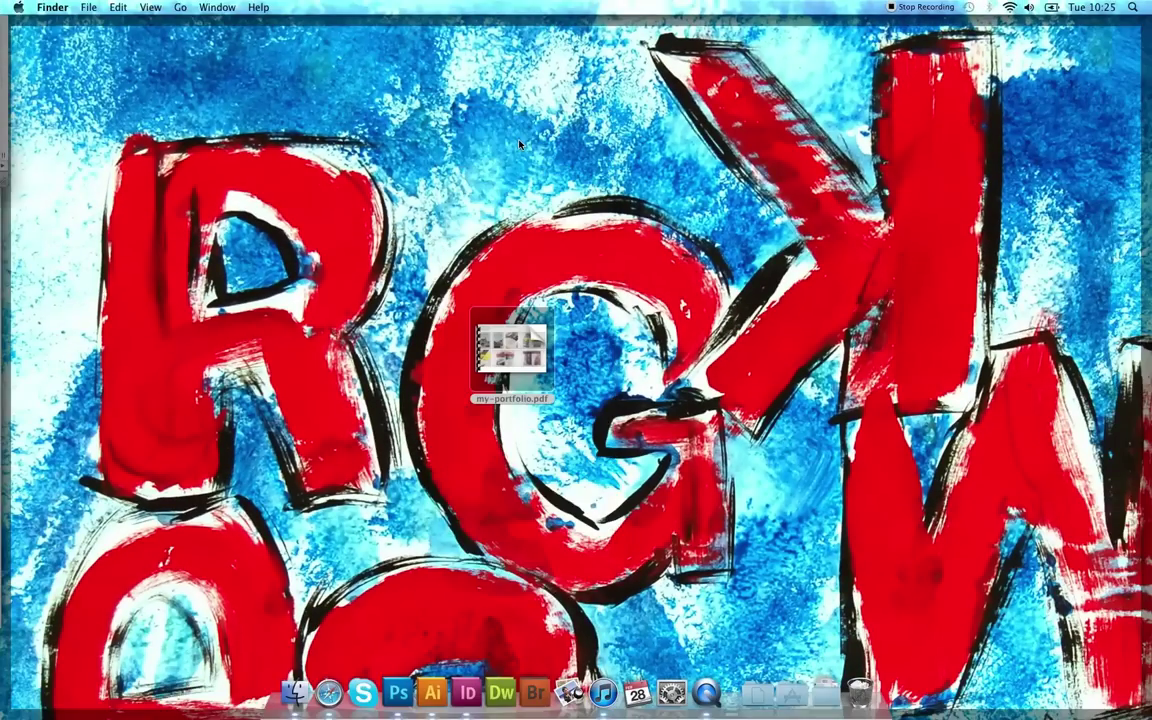
left_click_drag(626, 225, 428, 468)
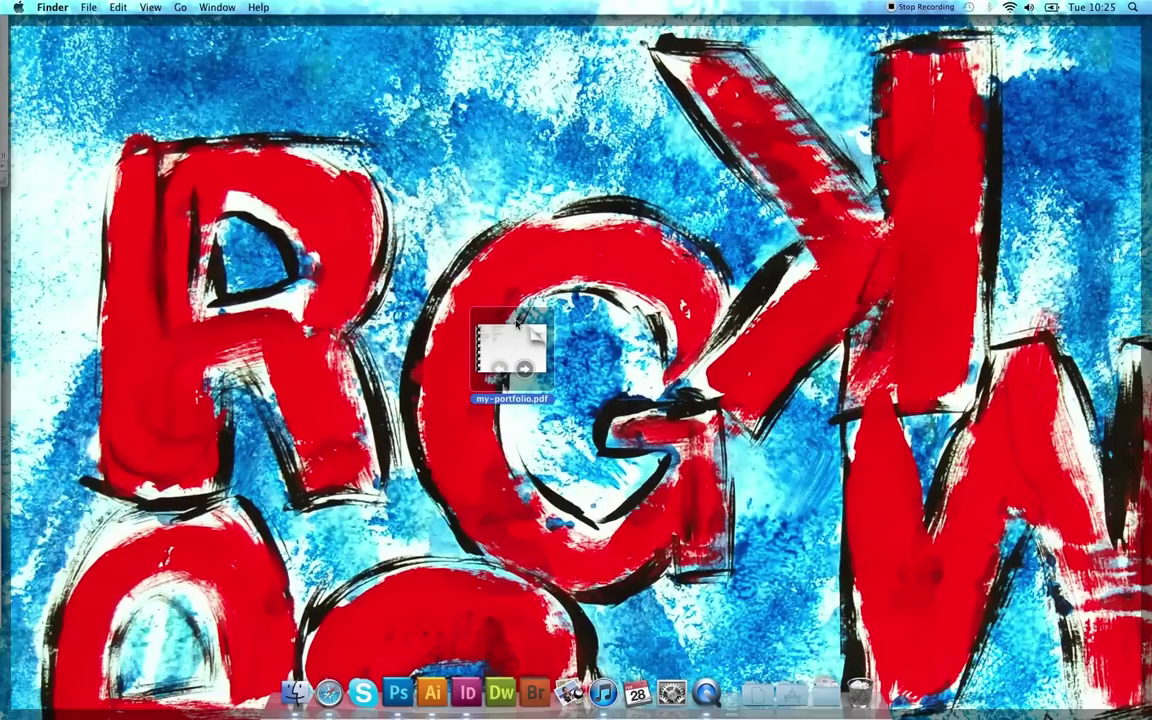
mouse_move(517, 318)
key("super+BackSpace")
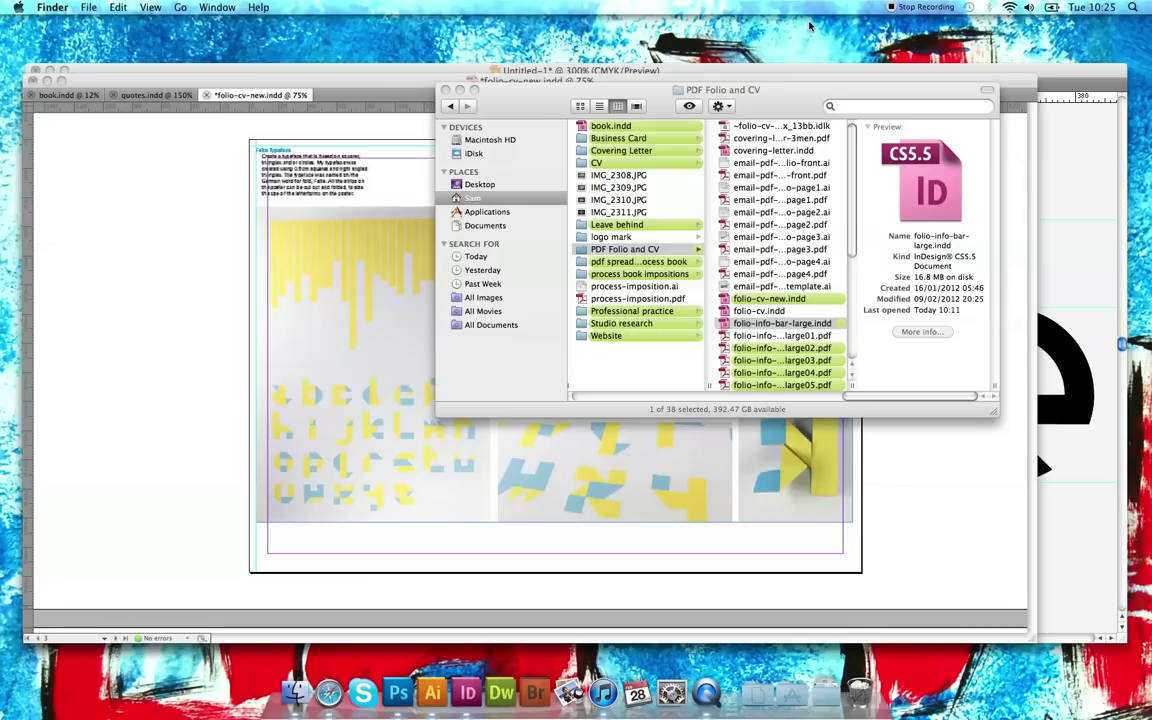
left_click_drag(784, 93, 658, 120)
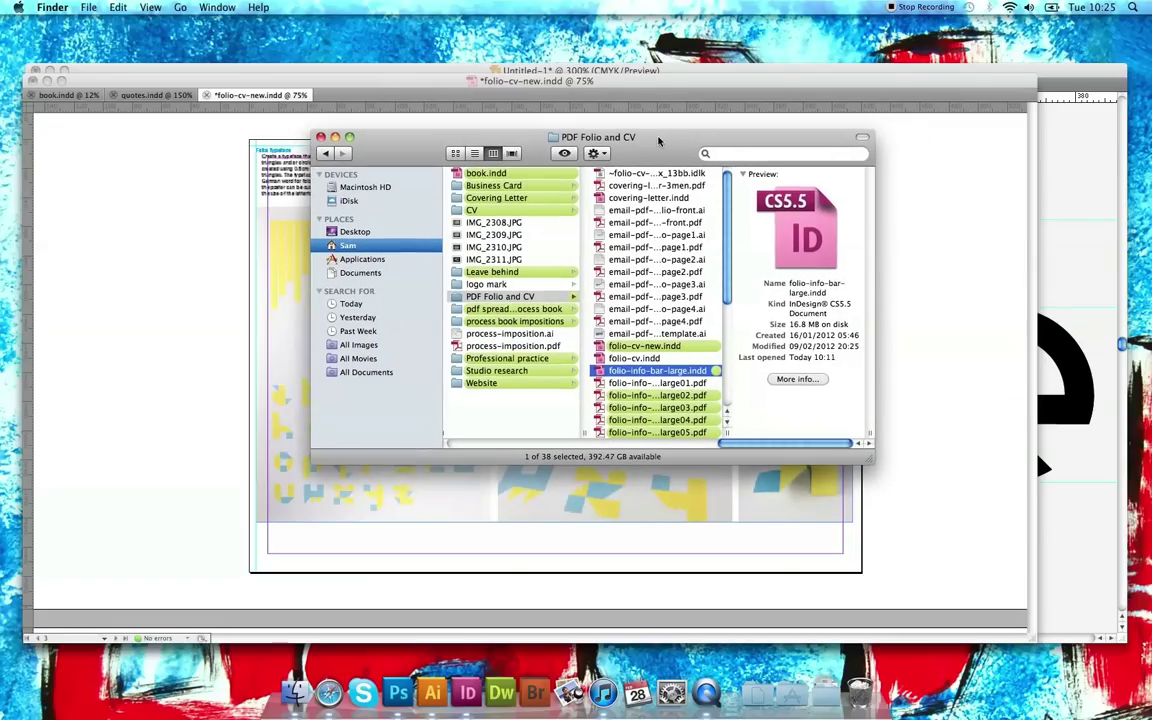
left_click(675, 107)
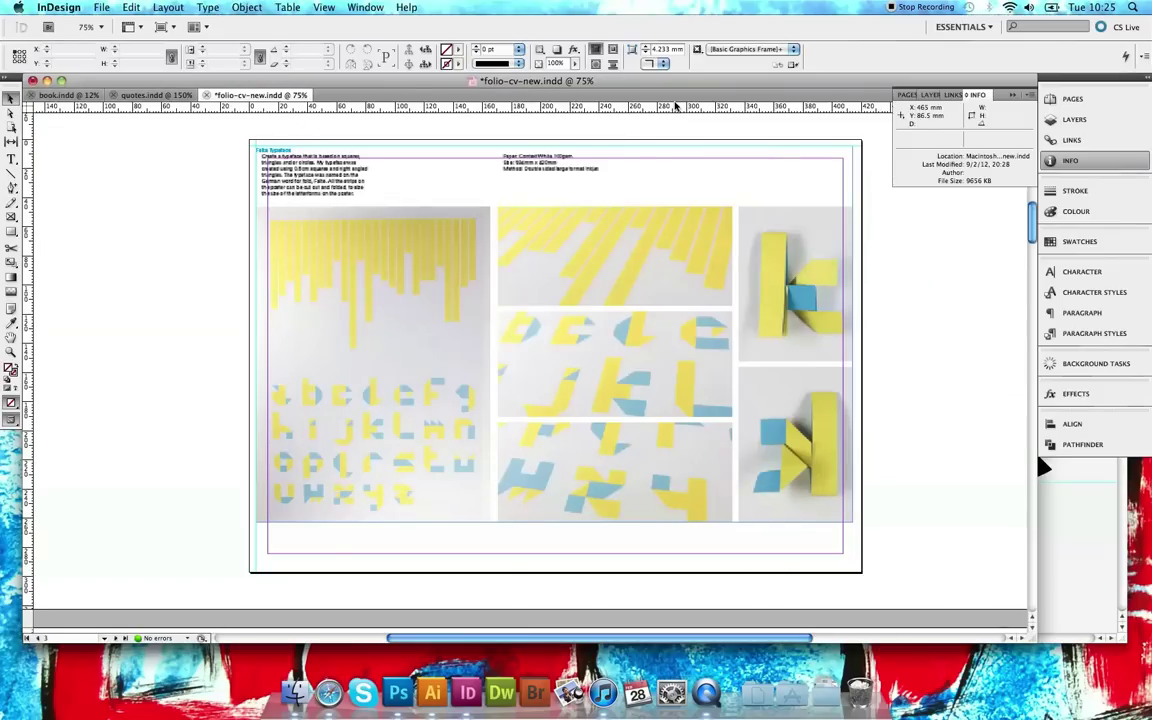